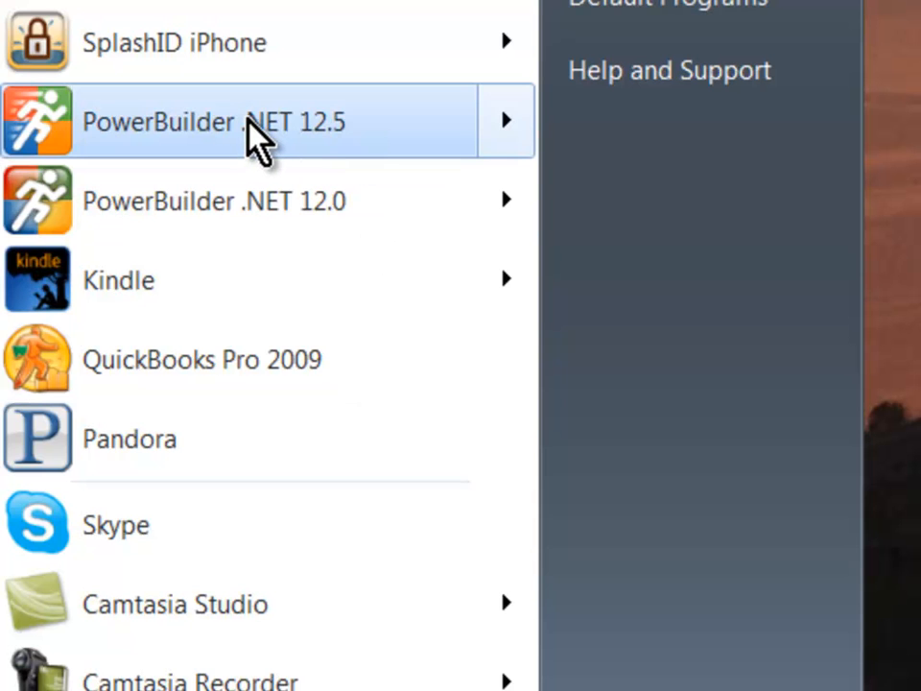
- Launch PowerBuilder .NET 12.5 from the Start menu with Run as administrator
{"action": "left_click", "coordinate": [252, 135]}
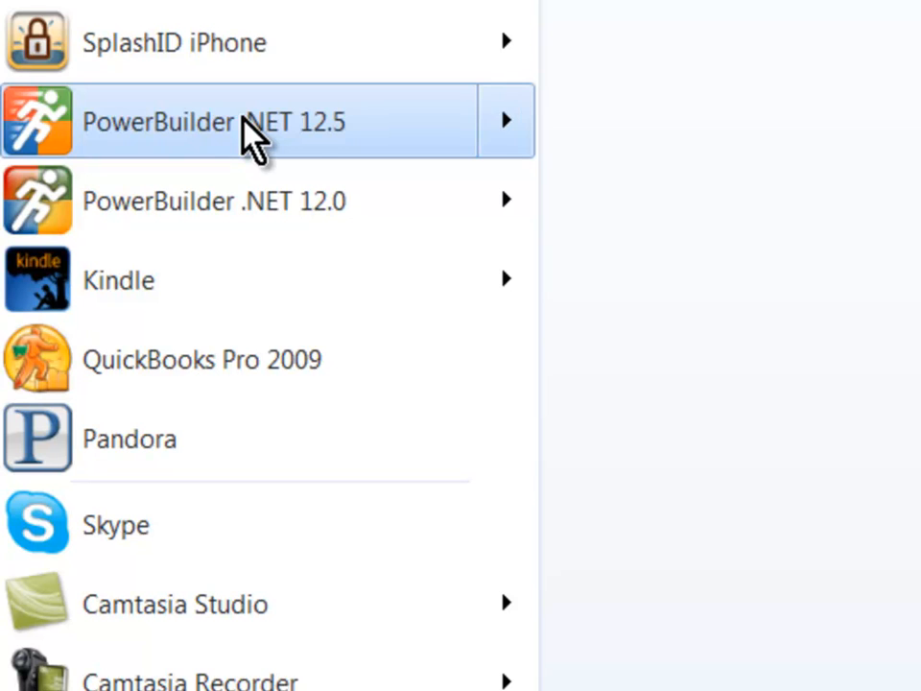
{"action": "right_click", "coordinate": [288, 115]}
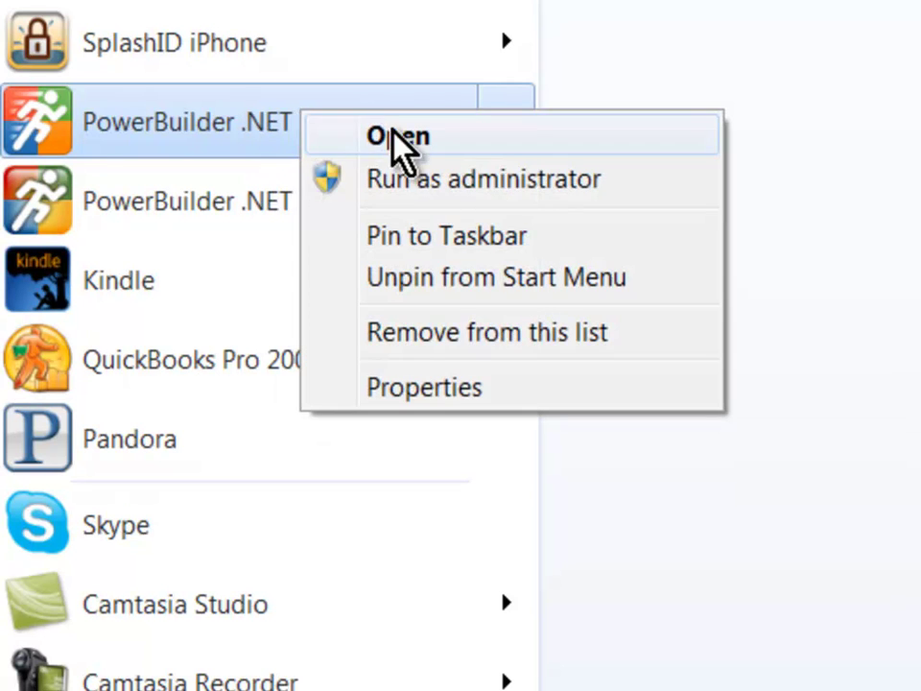
{"action": "left_click", "coordinate": [432, 182]}
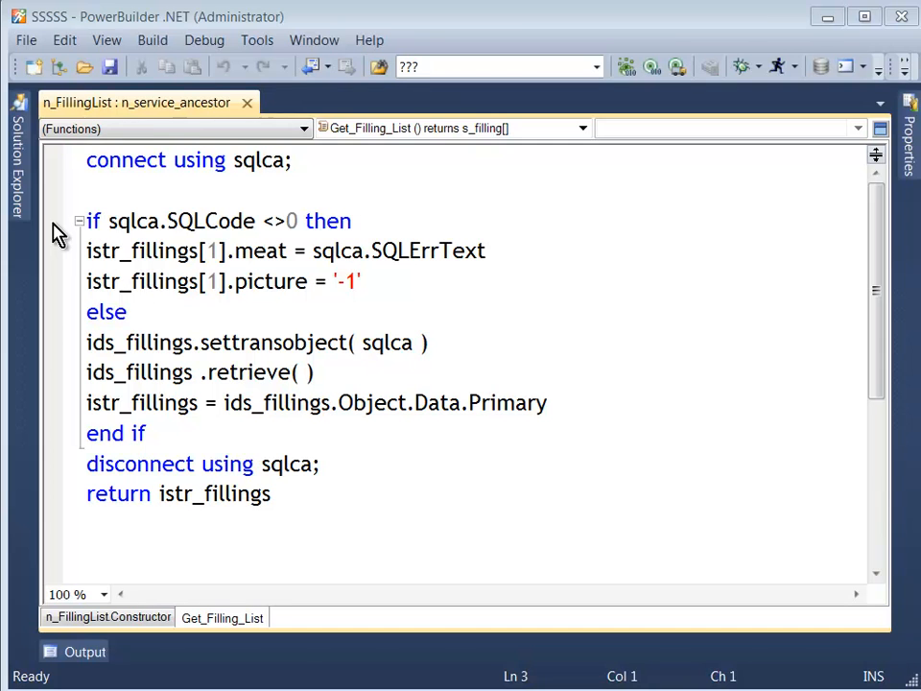
- Add a breakpoint on the SQLCode check in Get_Filling_List and show the Solution Explorer tree
{"action": "left_click", "coordinate": [52, 221]}
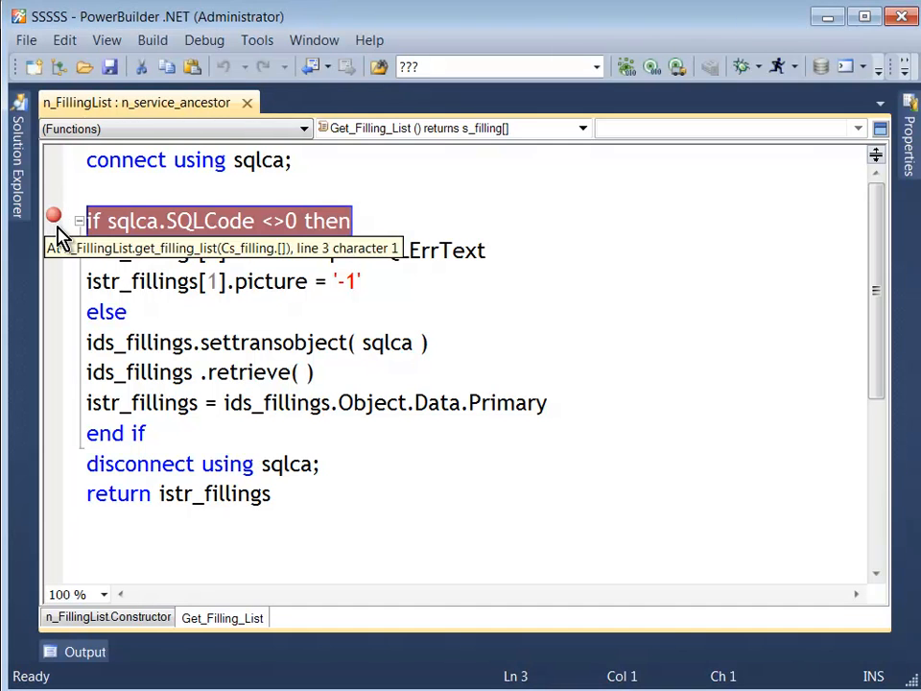
{"action": "left_click", "coordinate": [431, 464]}
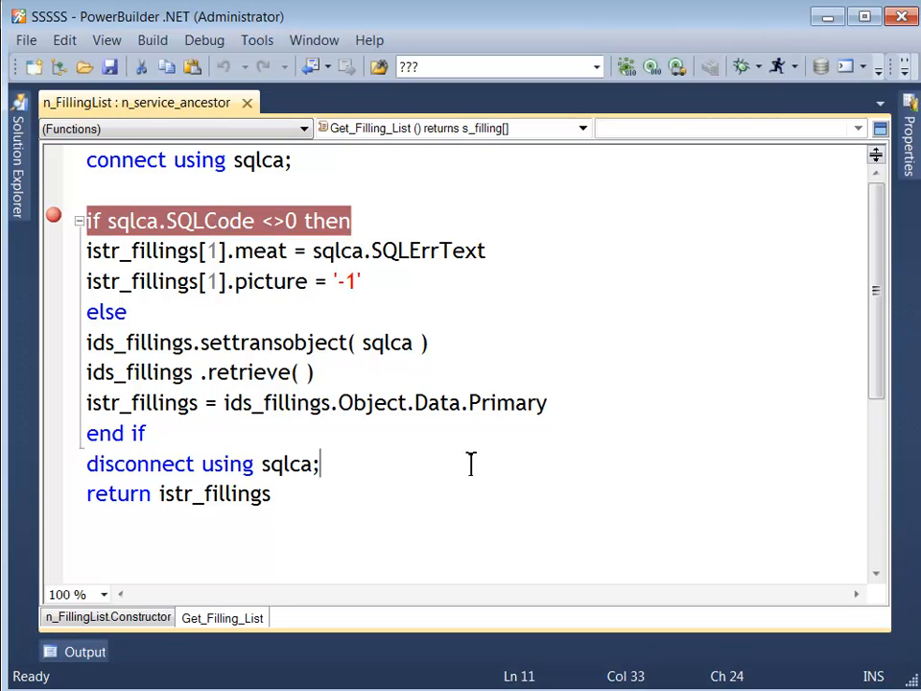
{"action": "left_click", "coordinate": [549, 402]}
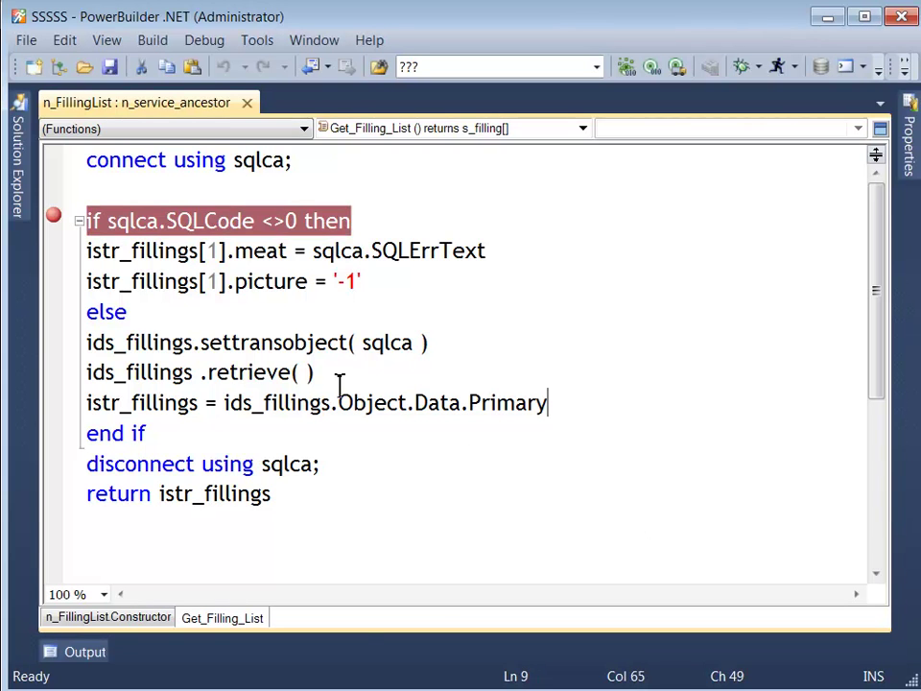
{"action": "left_click", "coordinate": [19, 163]}
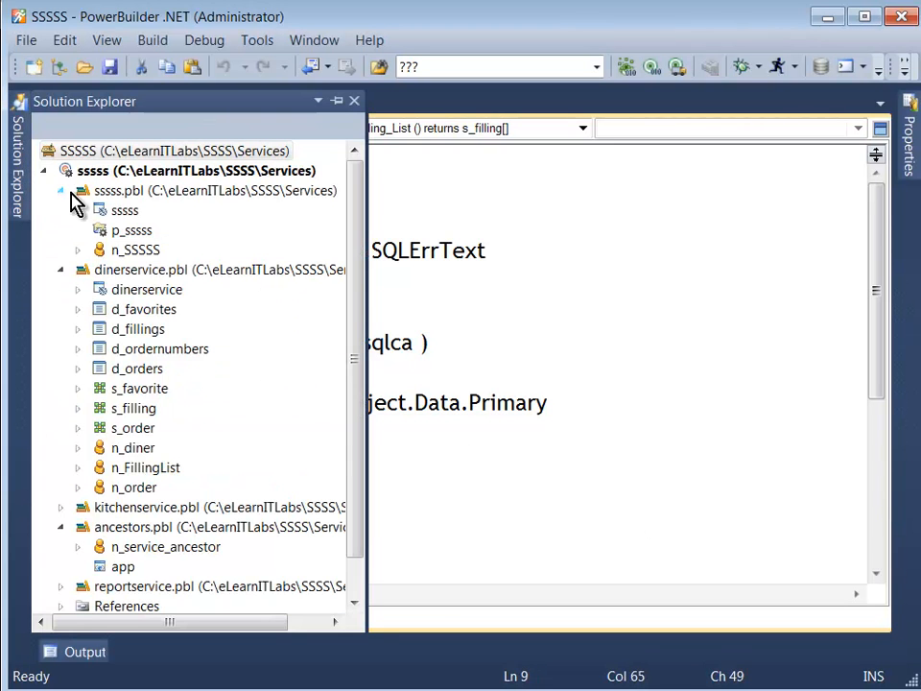
- Debug the p_sssss project and allow the debugger to attach to w3wp.exe
{"action": "right_click", "coordinate": [131, 230]}
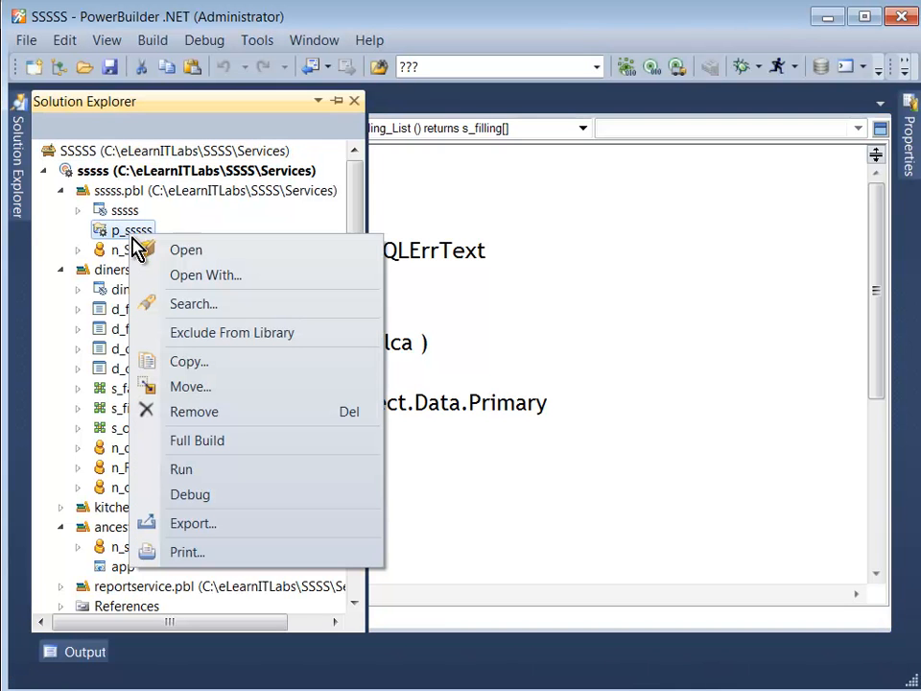
{"action": "left_click", "coordinate": [197, 496]}
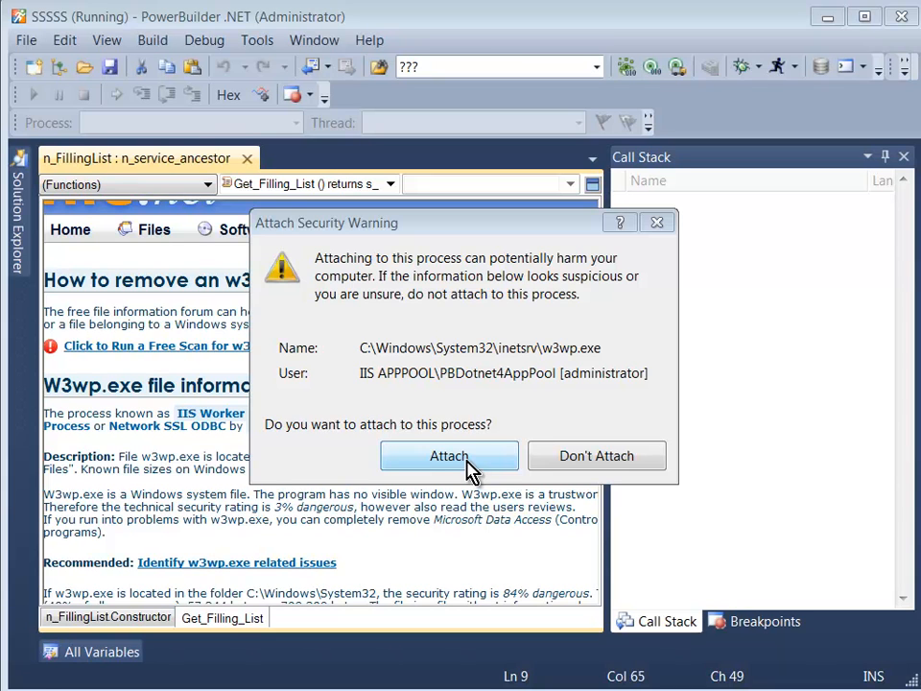
{"action": "left_click", "coordinate": [450, 456]}
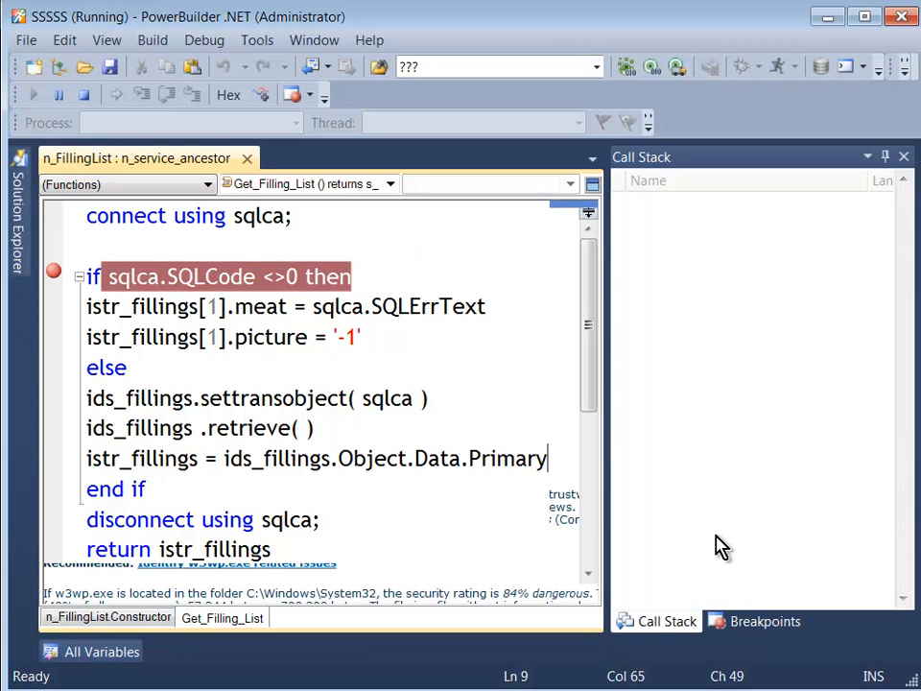
- In the Diner Table demo app, connect through the SOA login so the breakpoint is hit
{"action": "key", "text": "alt+Tab"}
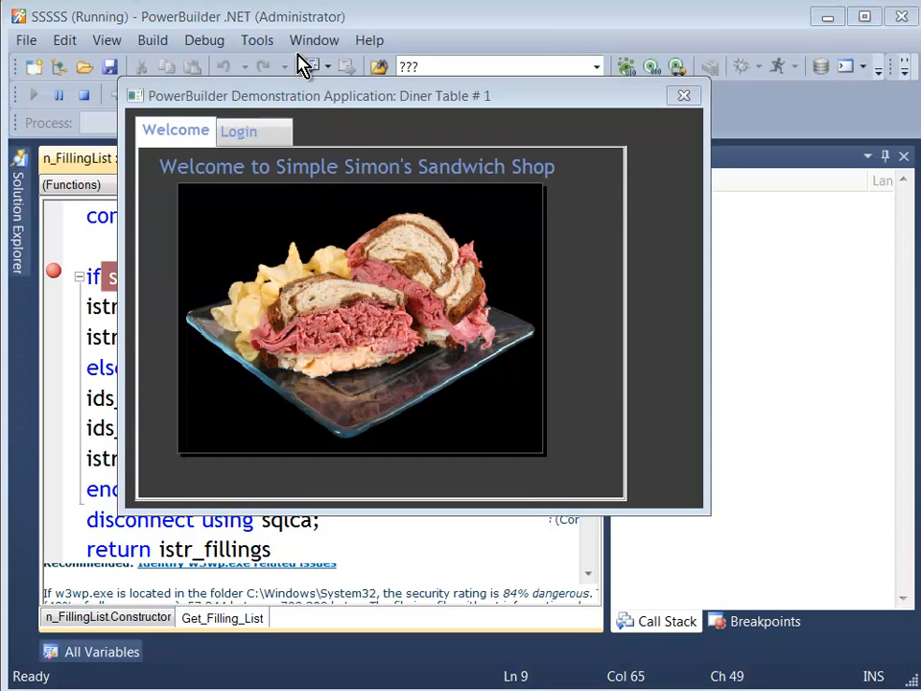
{"action": "left_click_drag", "start_coordinate": [333, 100], "coordinate": [343, 108]}
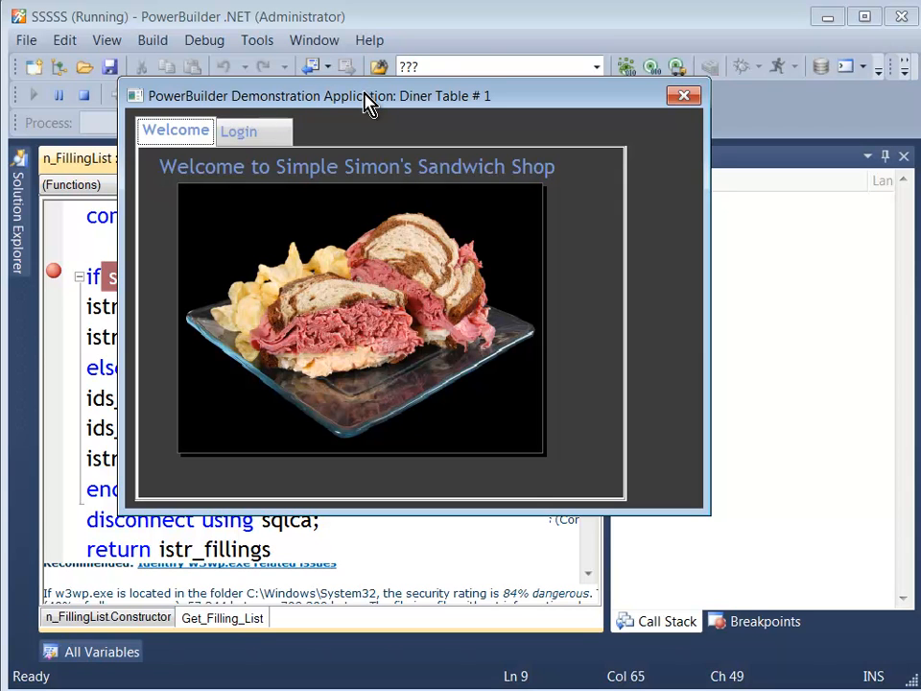
{"action": "left_click", "coordinate": [274, 134]}
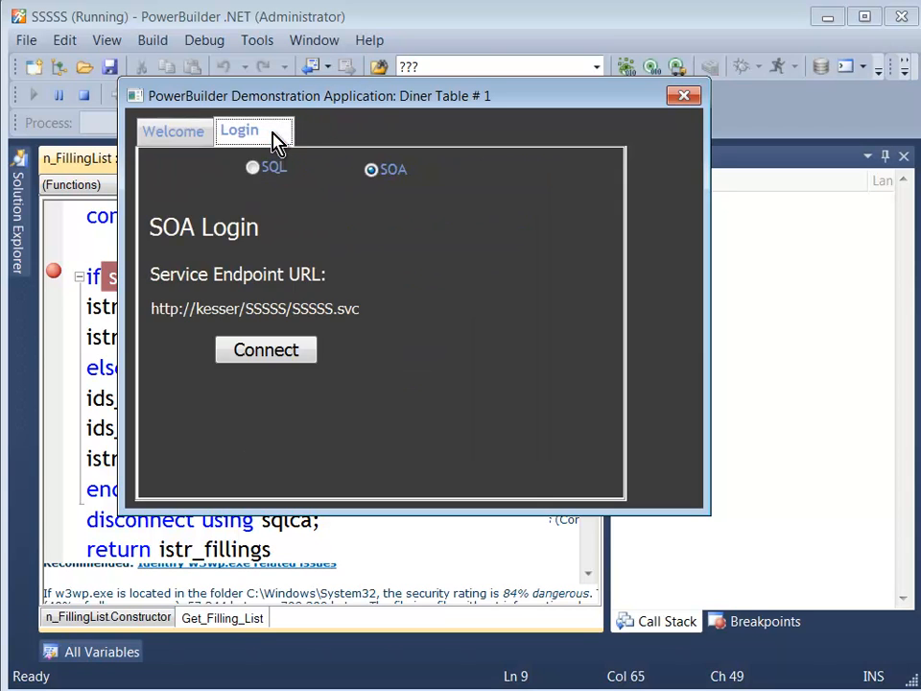
{"action": "left_click", "coordinate": [288, 350]}
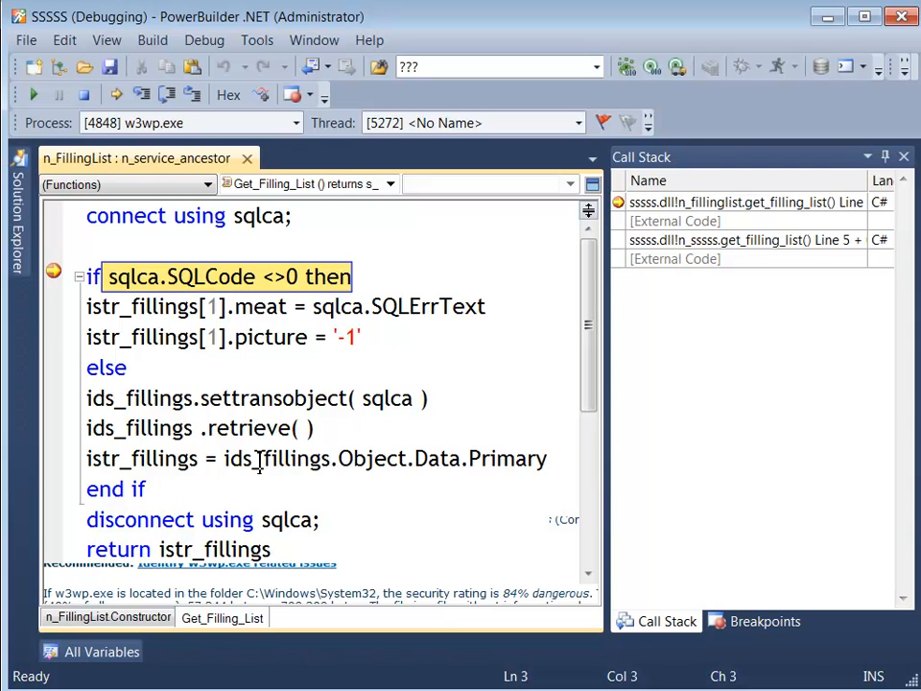
- Expand the instance variables to istr_fillings and step execution toward the disconnect line
{"action": "left_click", "coordinate": [102, 652]}
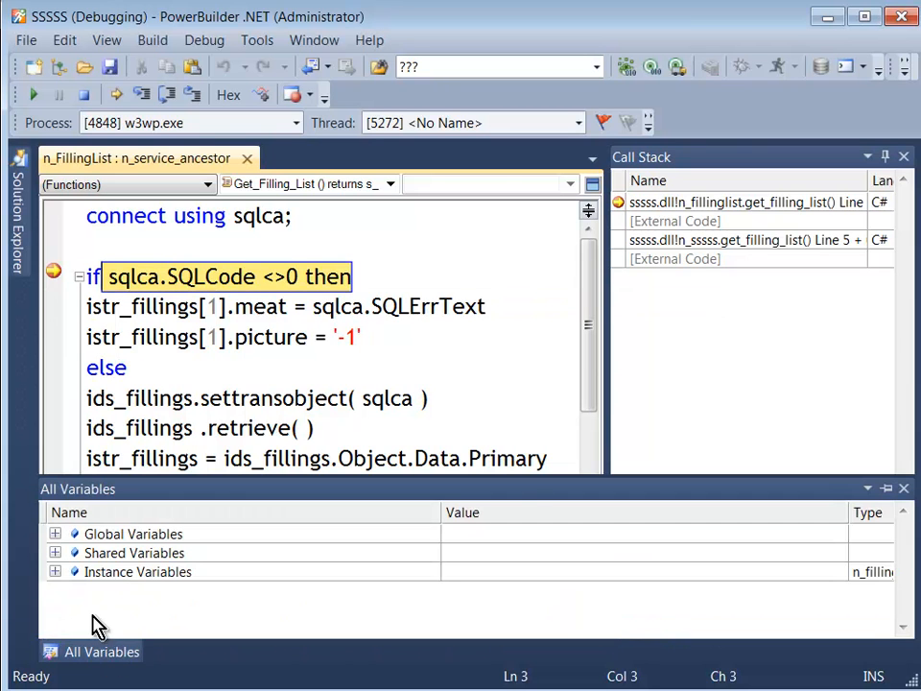
{"action": "left_click", "coordinate": [55, 572]}
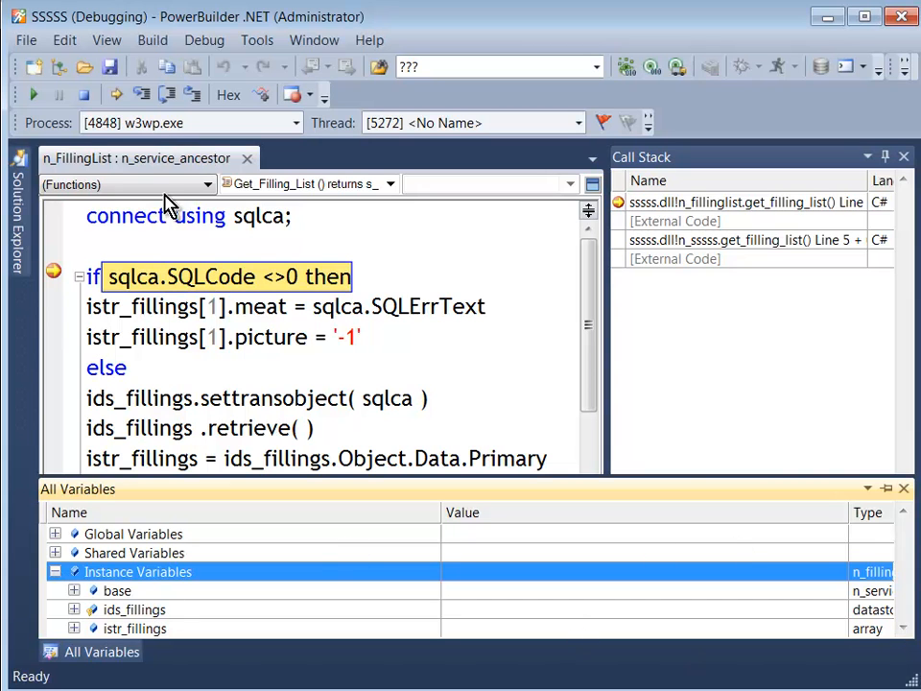
{"action": "left_click", "coordinate": [73, 629]}
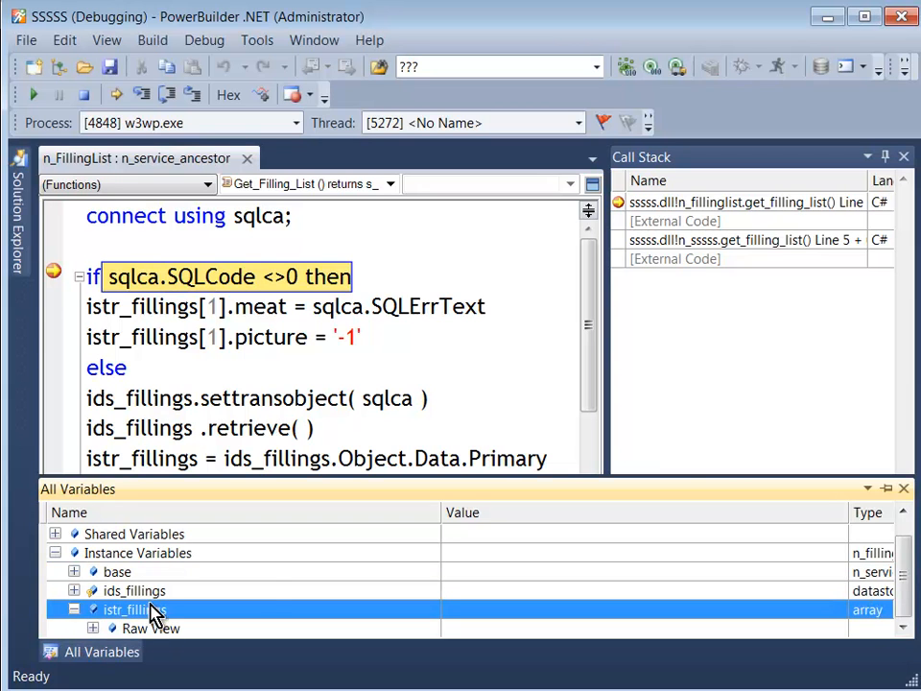
{"action": "left_click", "coordinate": [142, 95]}
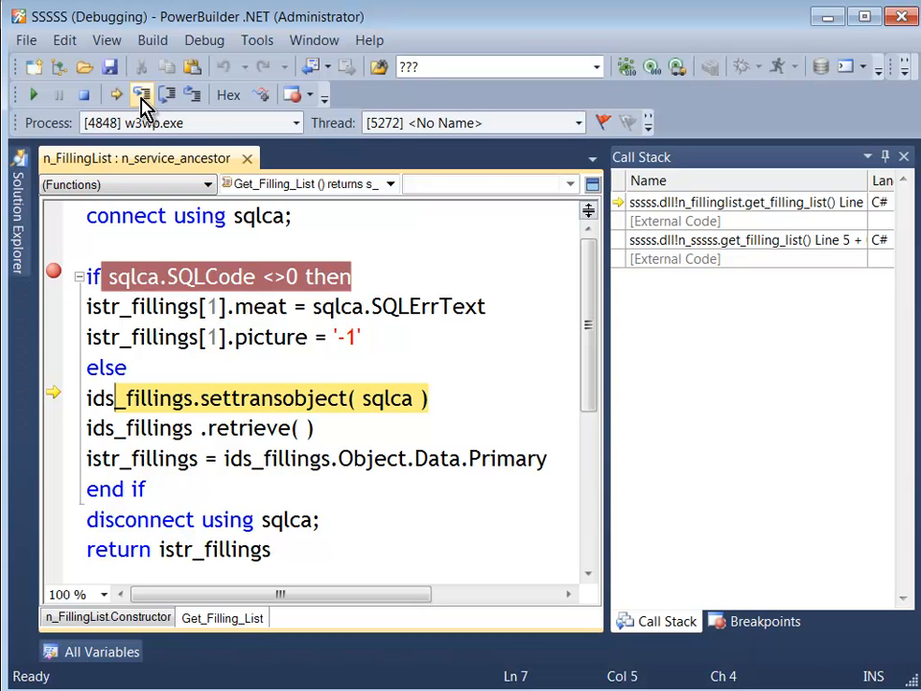
{"action": "left_click", "coordinate": [142, 95]}
- Inspect filling element [3] (Corned Beef) in istr_fillings, then stop debugging the web service
{"action": "left_click", "coordinate": [101, 652]}
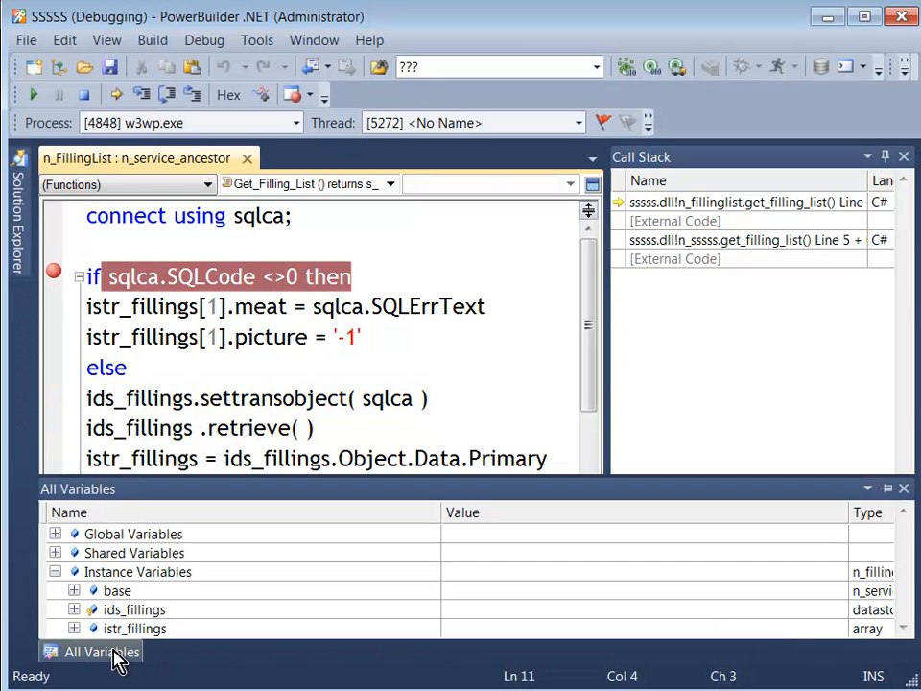
{"action": "left_click", "coordinate": [74, 629]}
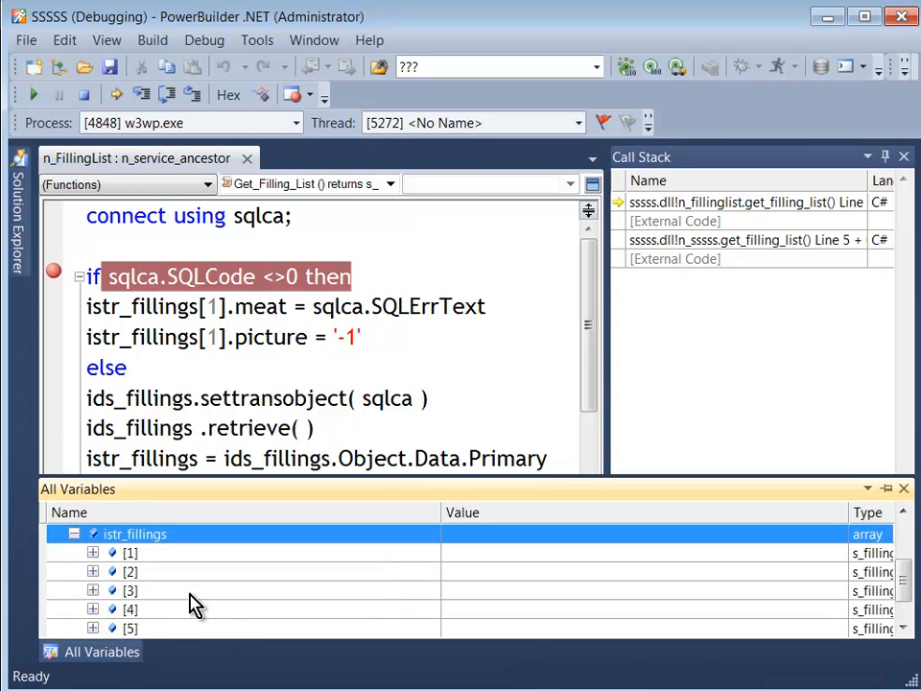
{"action": "left_click", "coordinate": [93, 590]}
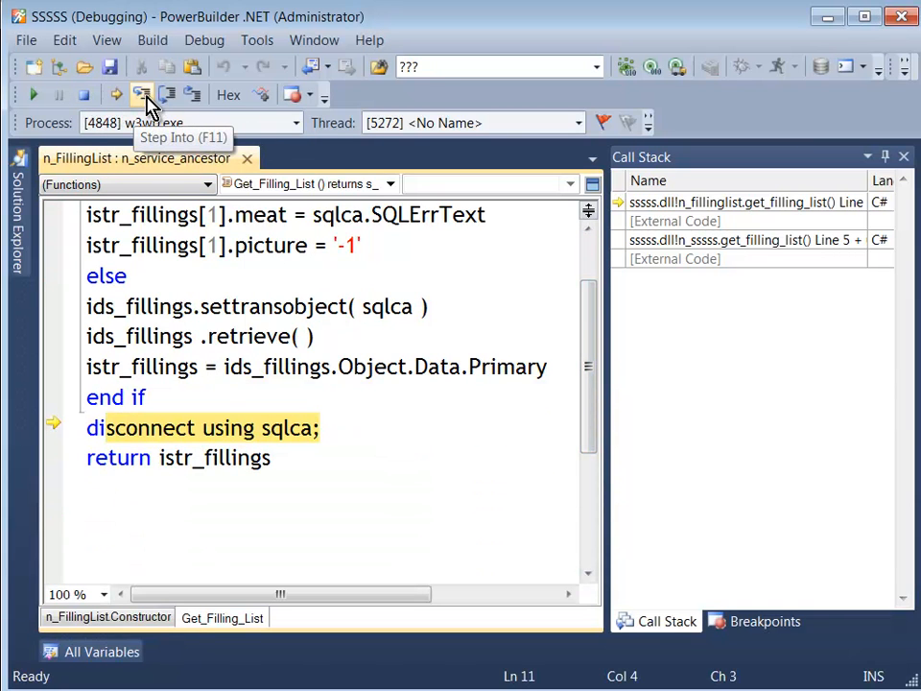
{"action": "left_click", "coordinate": [90, 95]}
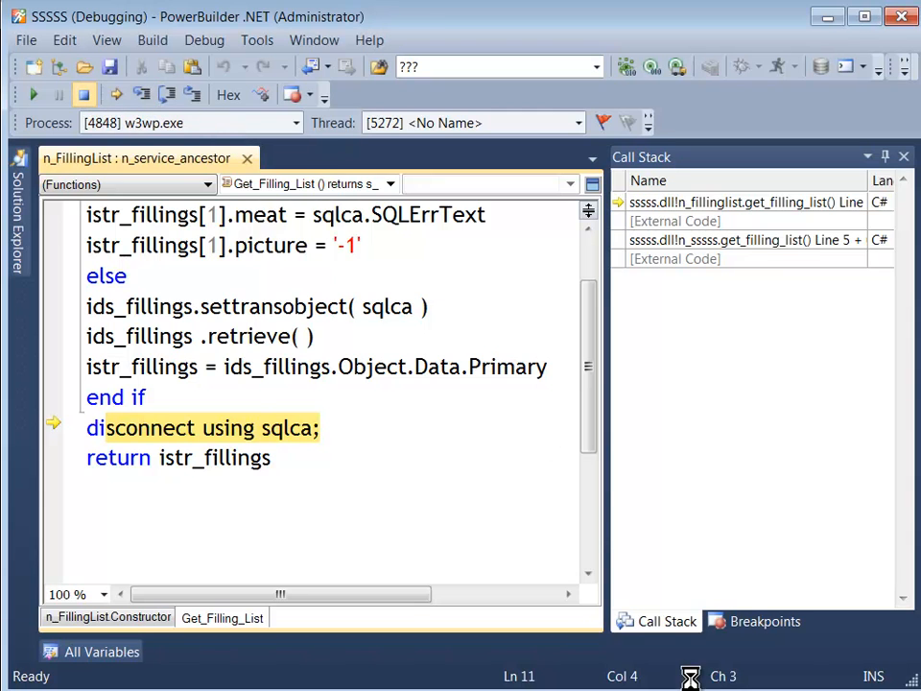
- On the demo app's Menu, try Corned Beef, Salami, Pastrami, Tongue, Chicken Salad and Bologna fillings
{"action": "key", "text": "alt+Tab"}
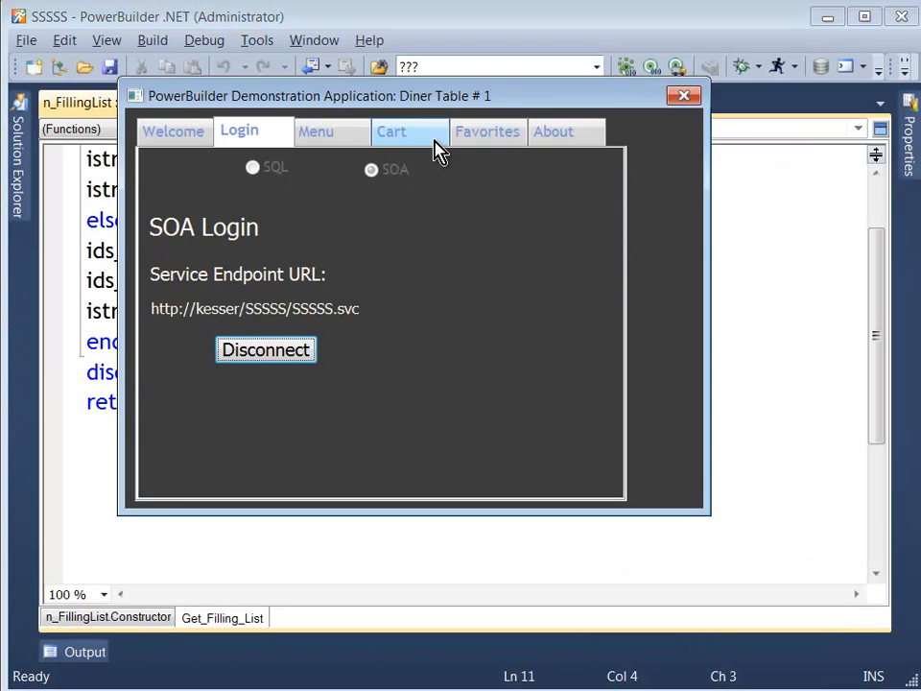
{"action": "left_click", "coordinate": [326, 131]}
{"action": "left_click", "coordinate": [238, 226]}
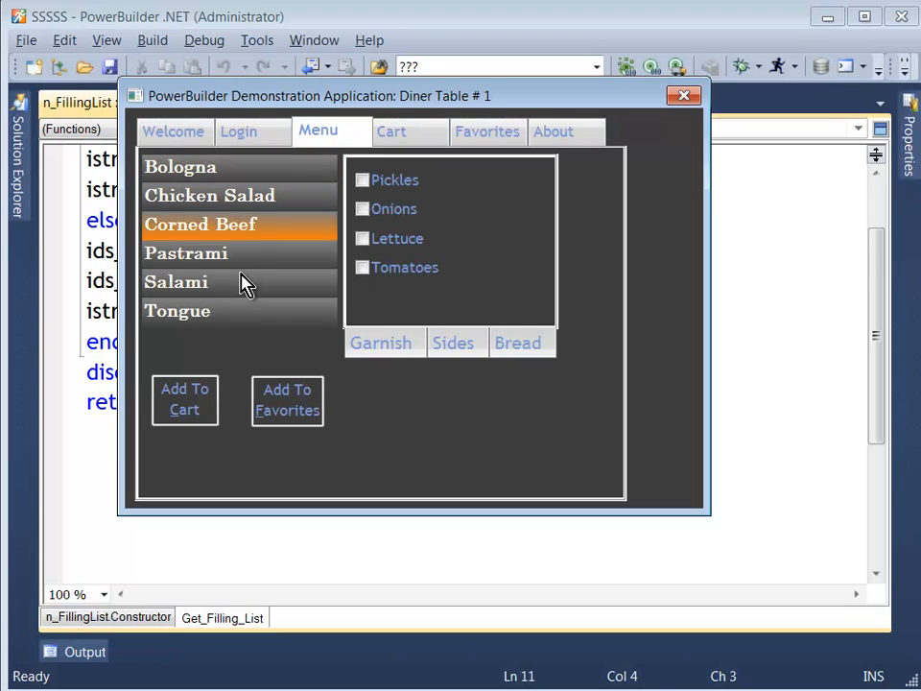
{"action": "left_click", "coordinate": [244, 281]}
{"action": "left_click", "coordinate": [251, 253]}
{"action": "left_click", "coordinate": [252, 311]}
{"action": "left_click", "coordinate": [244, 253]}
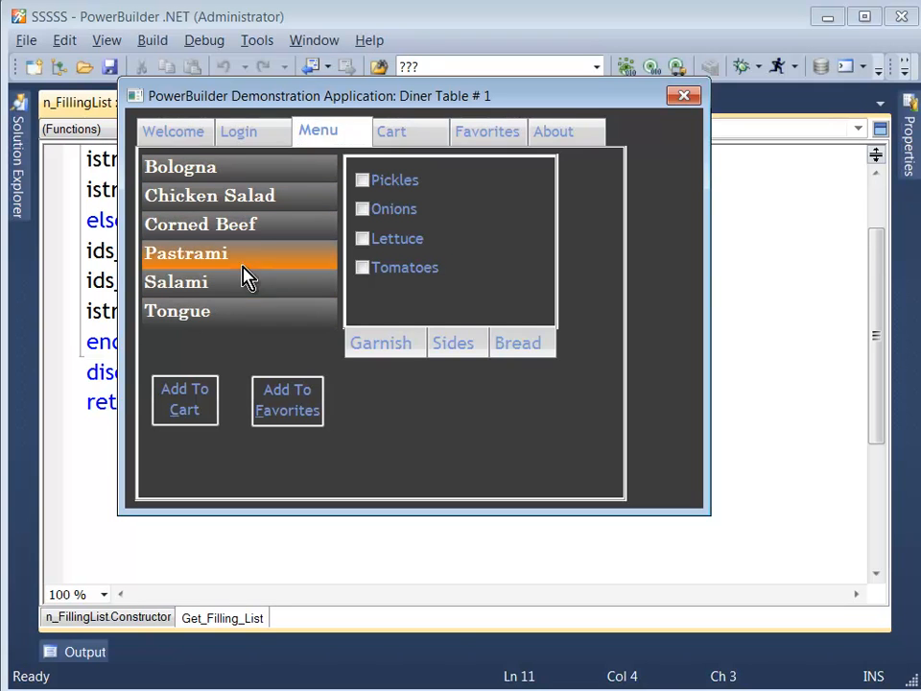
{"action": "left_click", "coordinate": [238, 196]}
{"action": "left_click", "coordinate": [223, 169]}
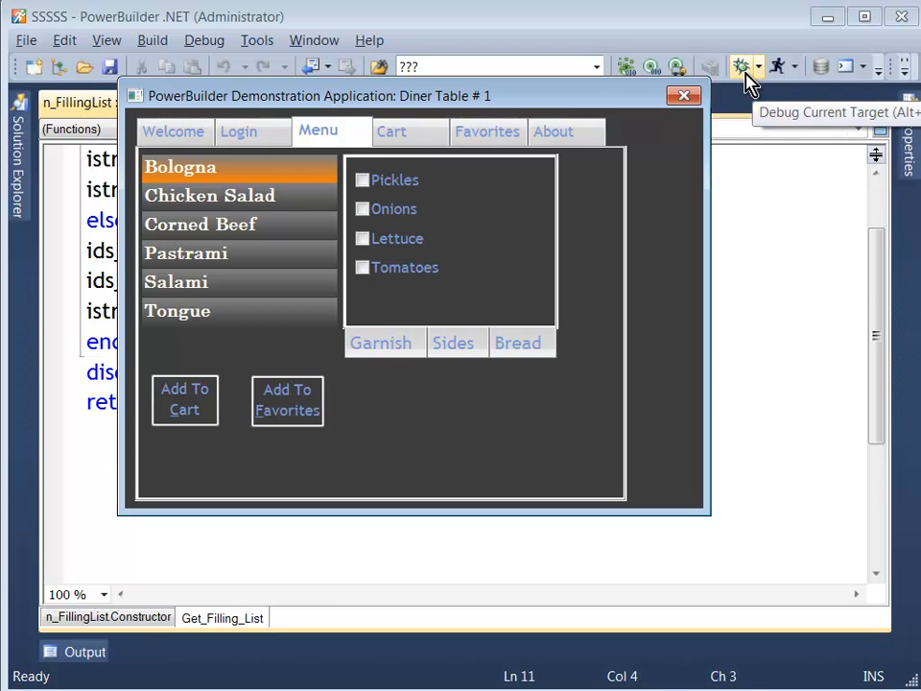
- Debug the current target, attach to w3wp.exe, and return to the demo application
{"action": "left_click", "coordinate": [744, 67]}
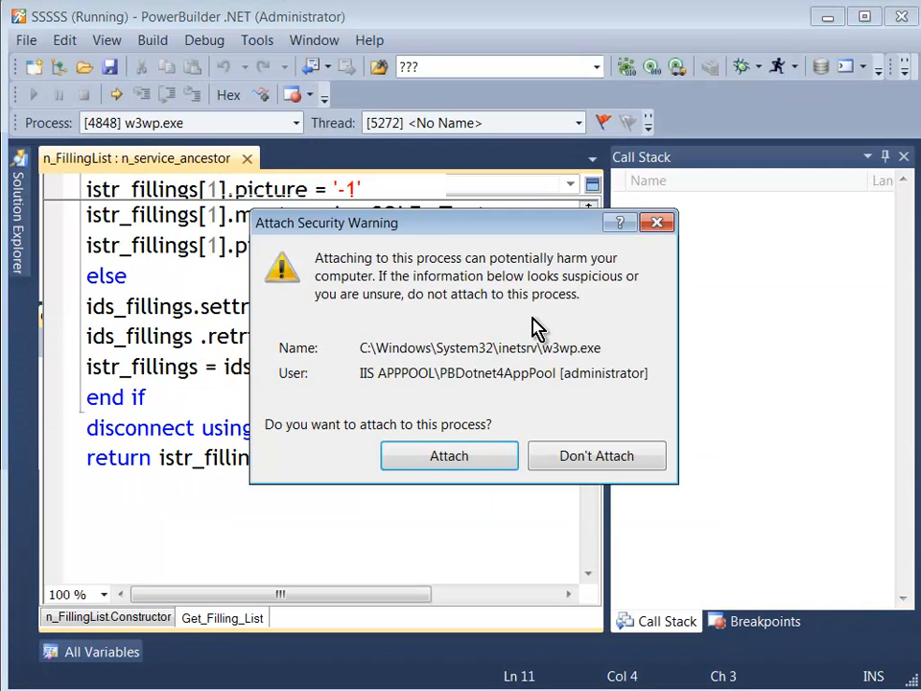
{"action": "left_click", "coordinate": [449, 456]}
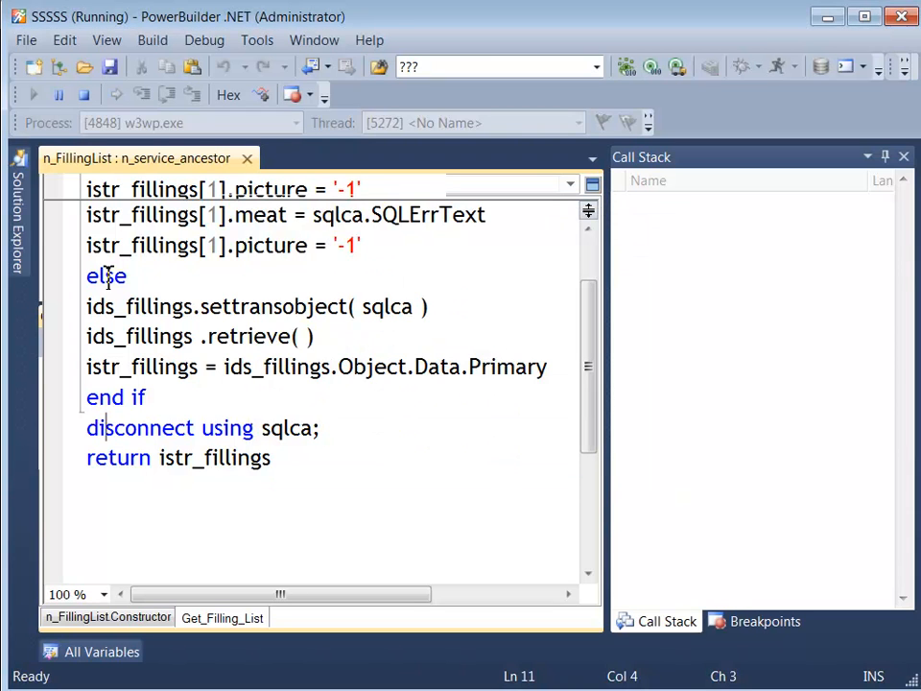
{"action": "key", "text": "alt+Tab"}
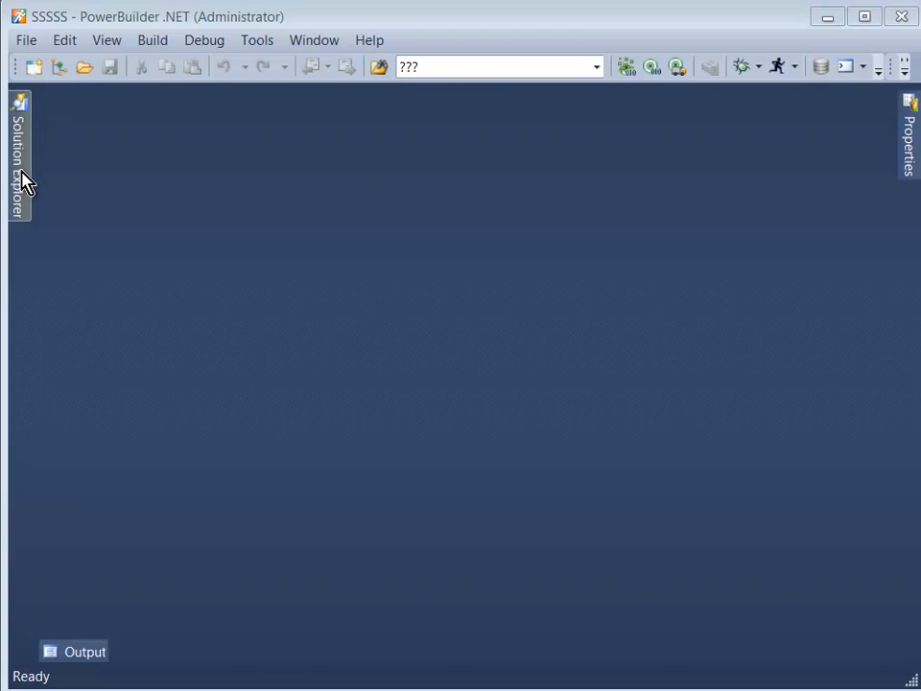
- Debug the p_sssss project again from Solution Explorer, producing the w3wp.exe not running output
{"action": "left_click", "coordinate": [21, 182]}
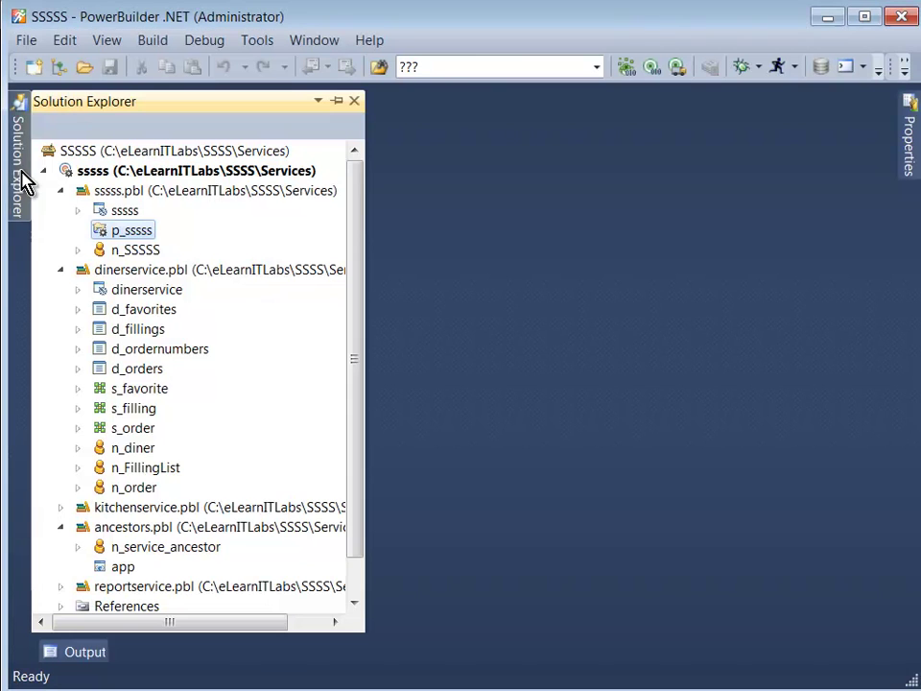
{"action": "right_click", "coordinate": [134, 235]}
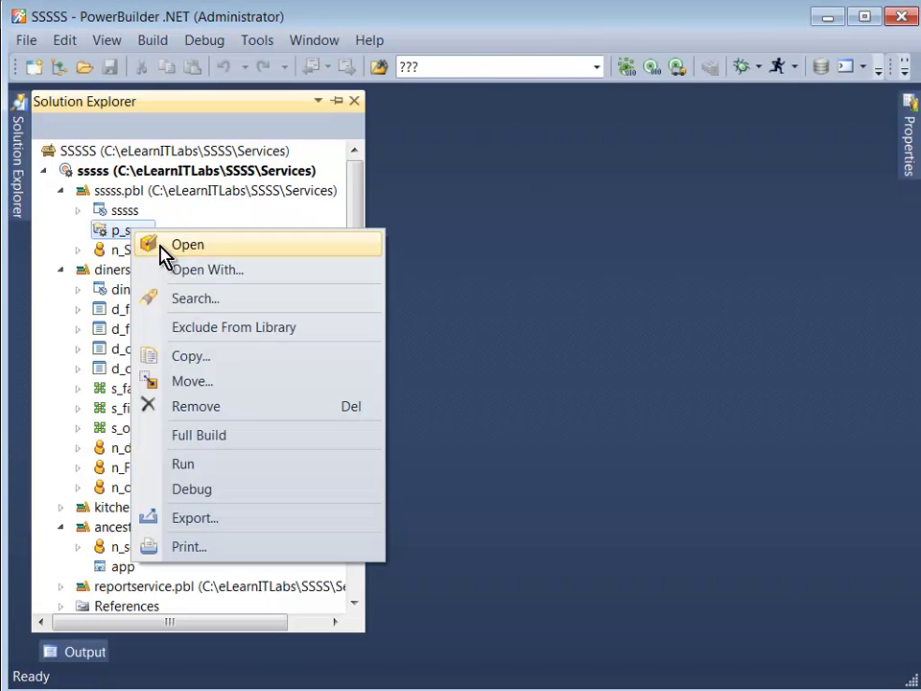
{"action": "left_click", "coordinate": [235, 504]}
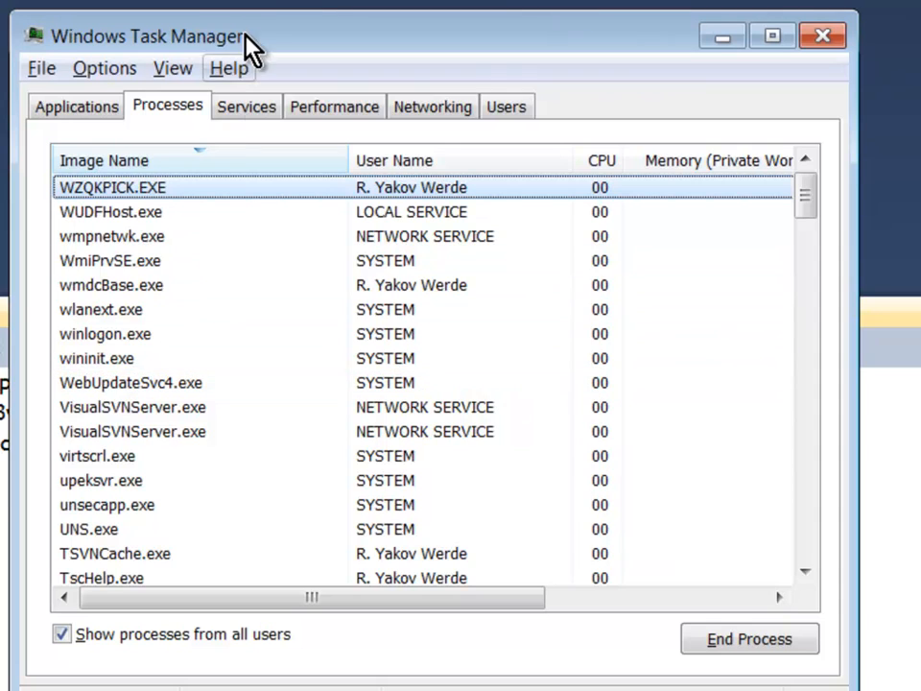
- Move the Task Manager window aside after checking that w3wp.exe is not listed
{"action": "mouse_move", "coordinate": [393, 53]}
{"action": "left_mouse_down"}
{"action": "mouse_move", "coordinate": [457, 45]}
{"action": "mouse_move", "coordinate": [368, 43]}
{"action": "mouse_move", "coordinate": [394, 28]}
{"action": "left_mouse_up"}
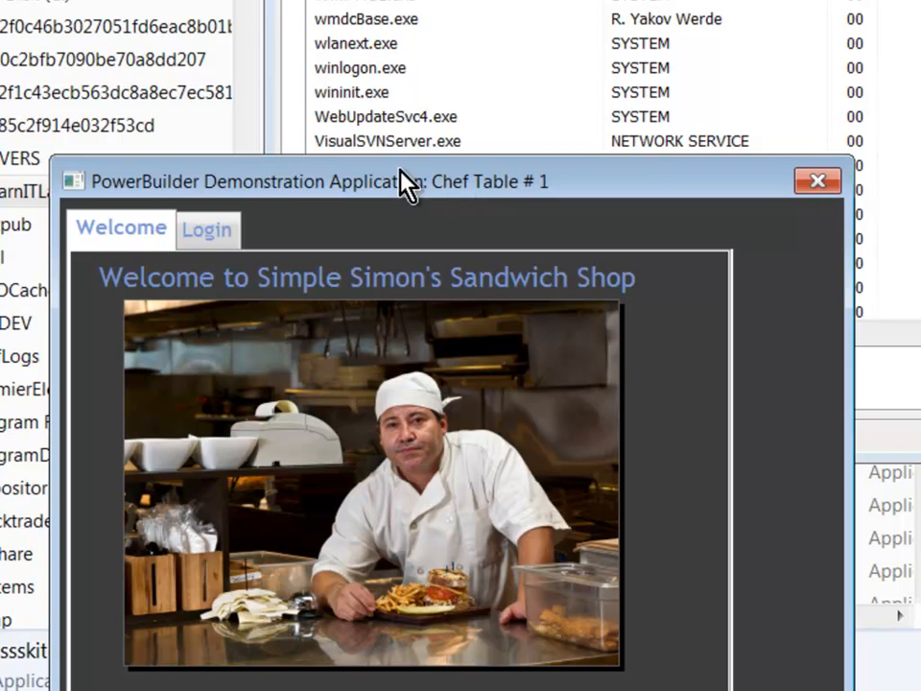
- Connect the Chef Table client through the SOA login and move its window to the right
{"action": "left_click", "coordinate": [208, 230]}
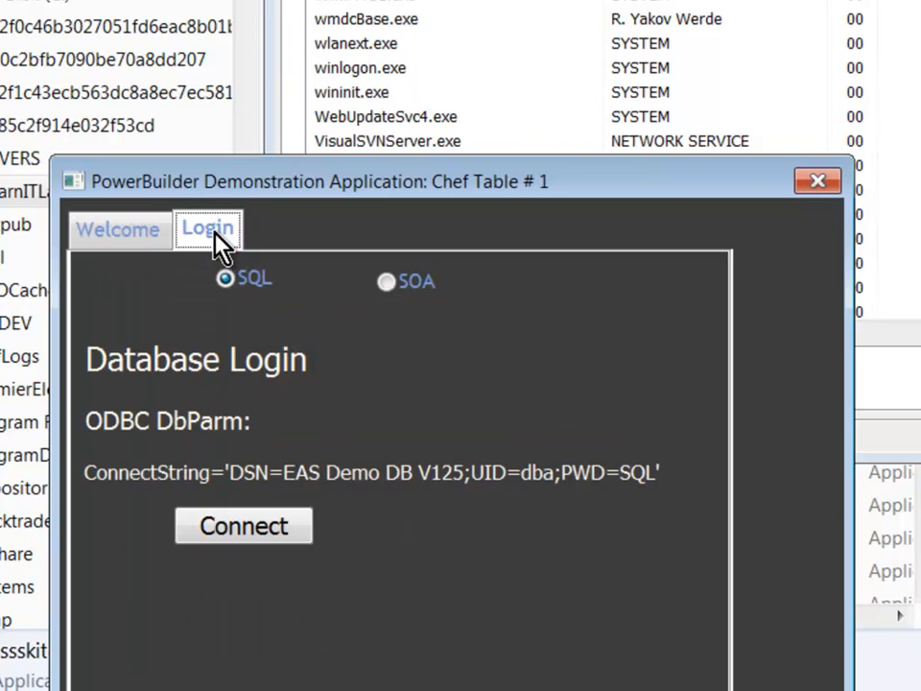
{"action": "left_click", "coordinate": [387, 282]}
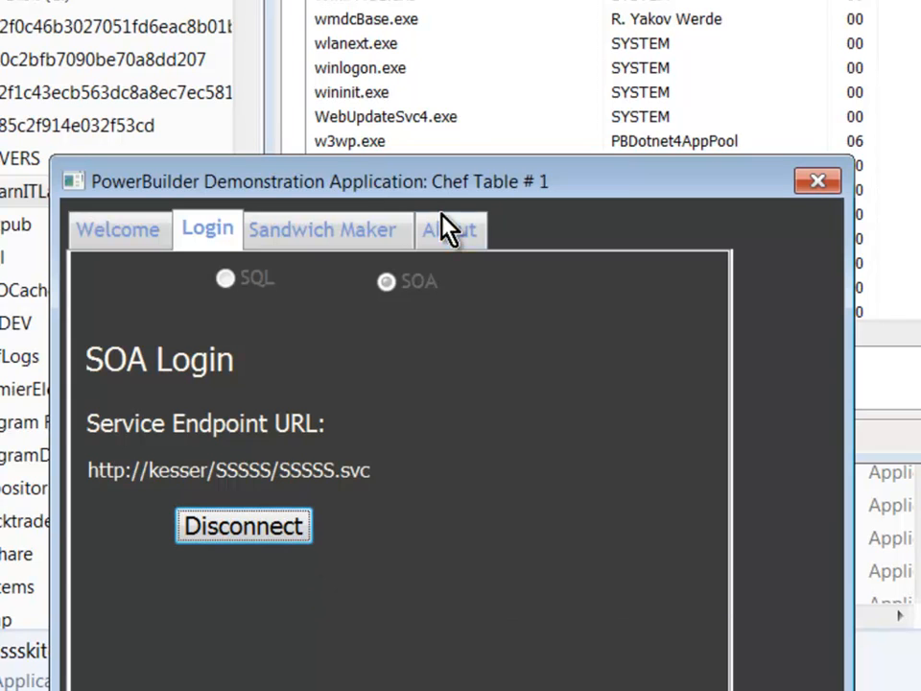
{"action": "left_click_drag", "start_coordinate": [391, 182], "coordinate": [393, 196]}
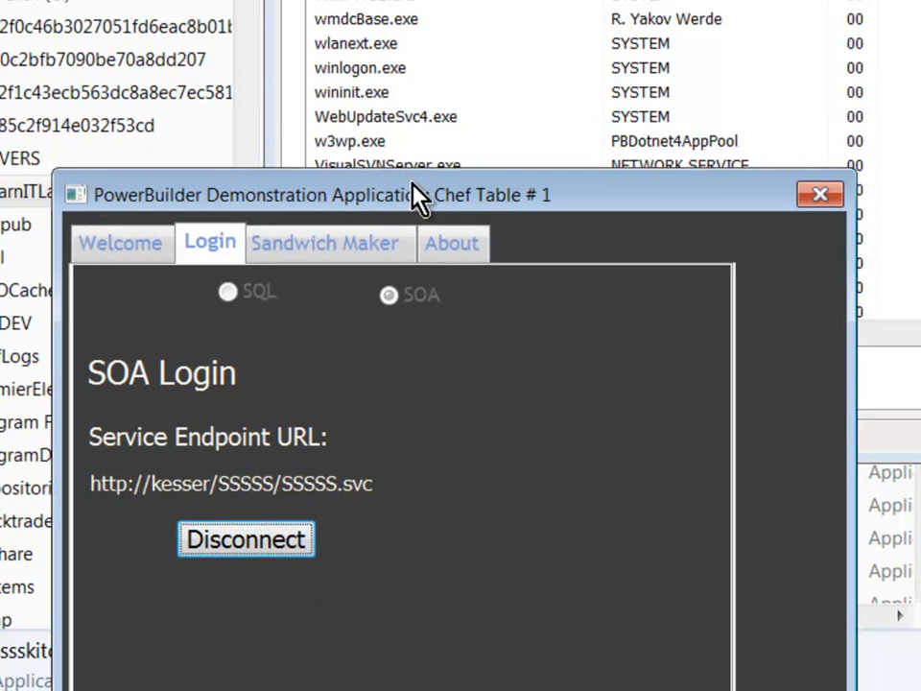
{"action": "left_click_drag", "start_coordinate": [427, 196], "coordinate": [470, 185]}
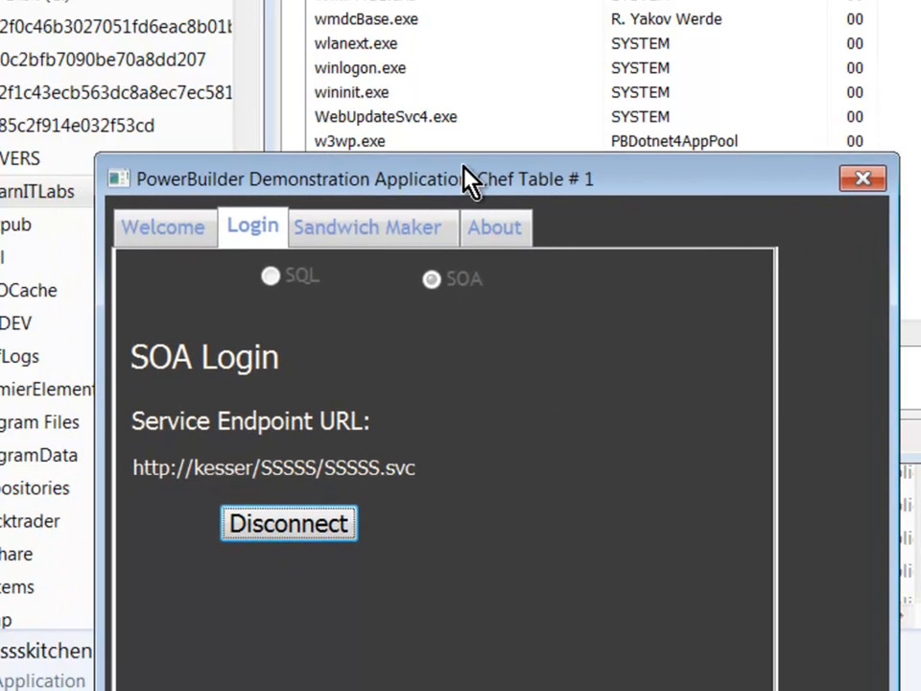
{"action": "left_click_drag", "start_coordinate": [468, 184], "coordinate": [490, 183]}
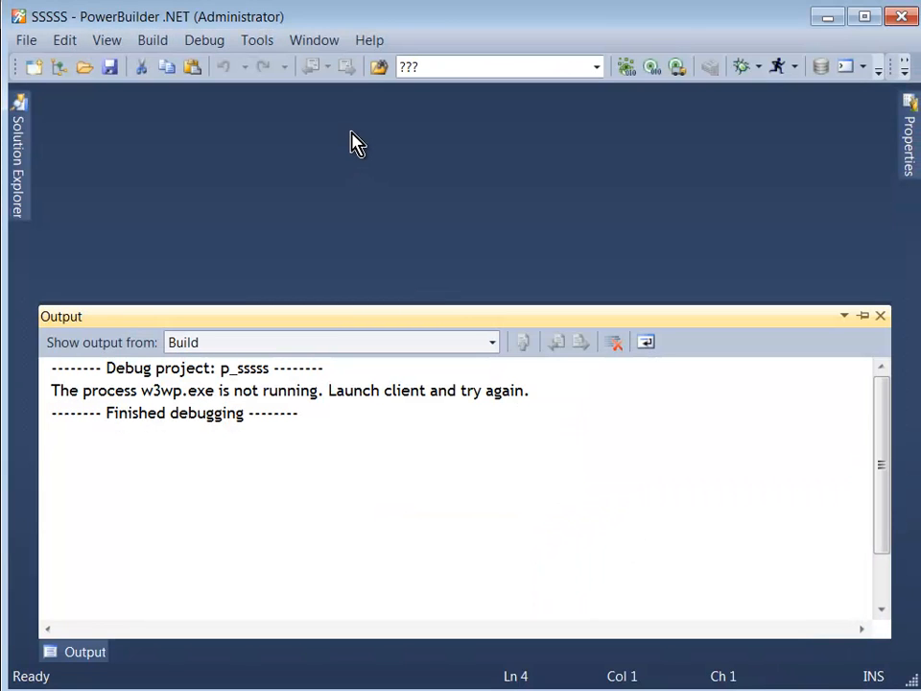
- Start debugging p_sssss from Solution Explorer and accept the Attach Security Warning for w3wp.exe
{"action": "left_click", "coordinate": [17, 154]}
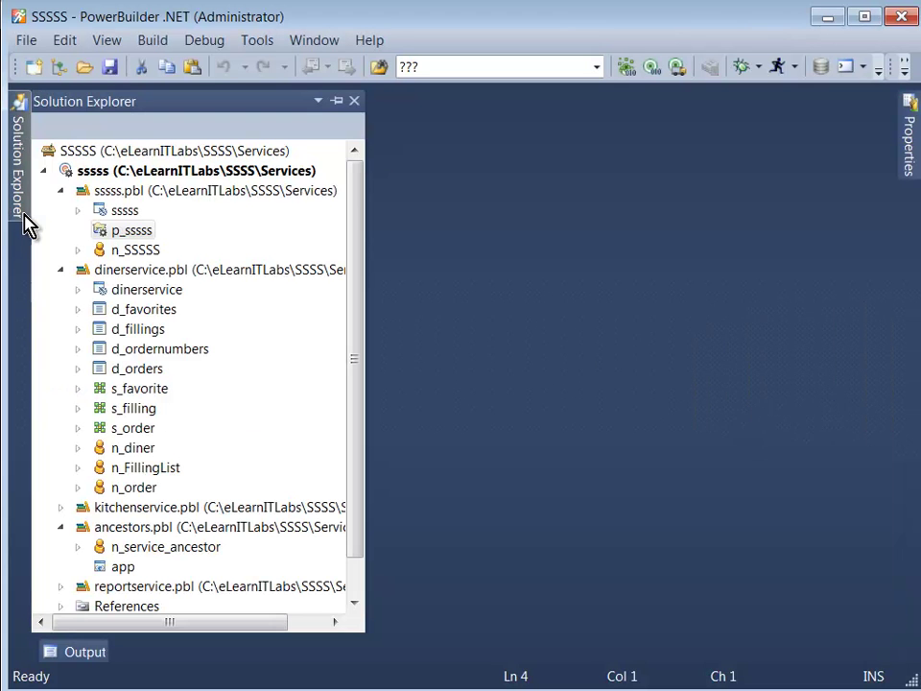
{"action": "right_click", "coordinate": [134, 235]}
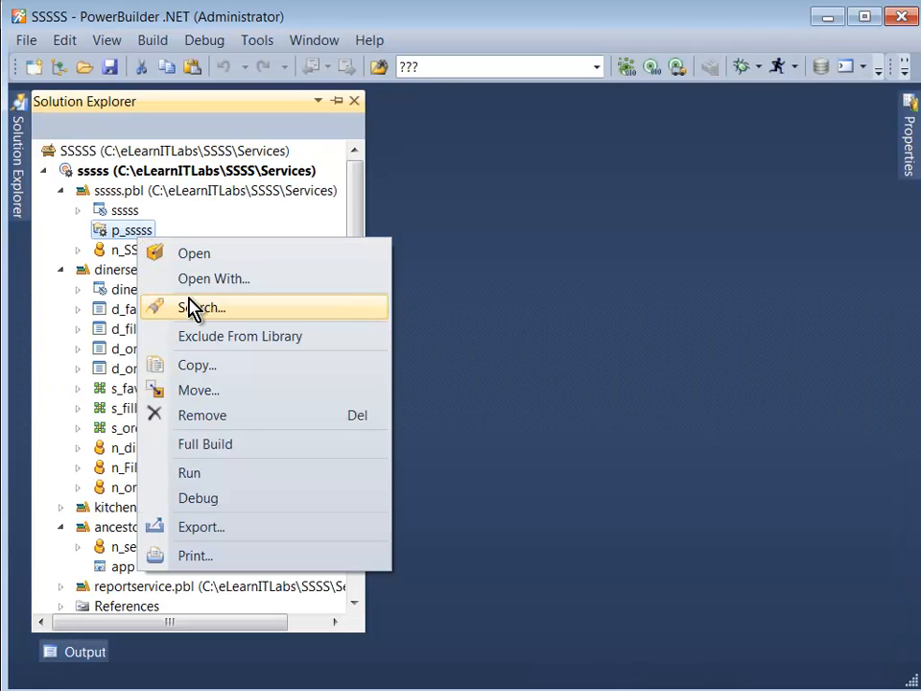
{"action": "left_click", "coordinate": [220, 500]}
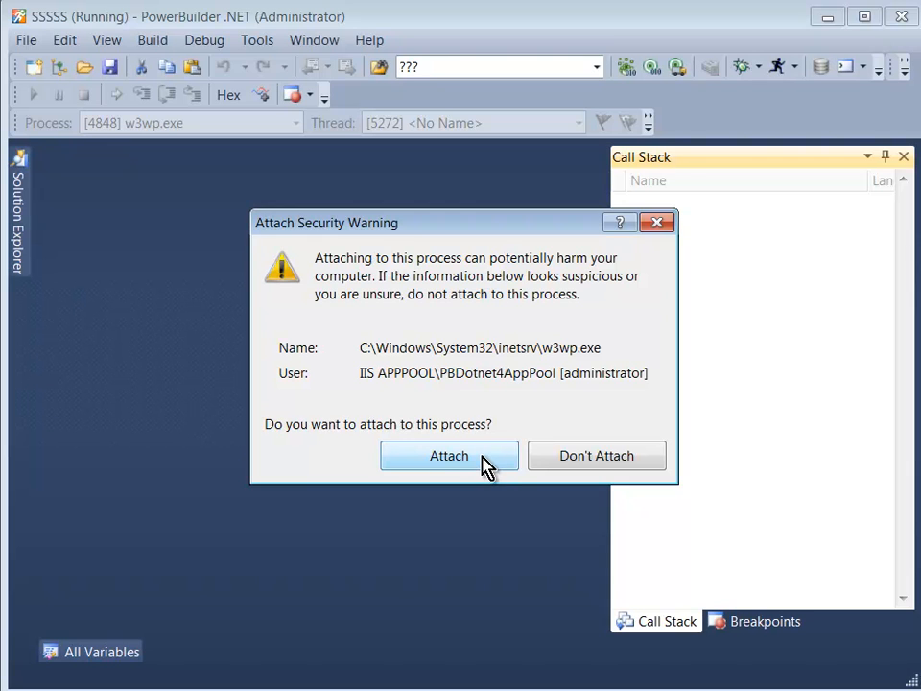
{"action": "left_click", "coordinate": [487, 466]}
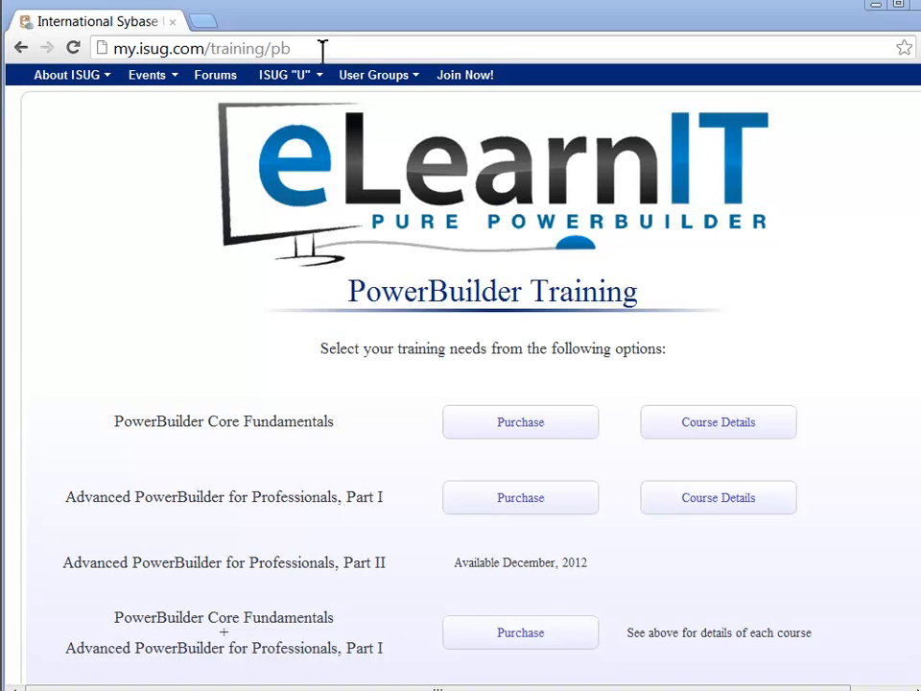
{"action": "left_click", "coordinate": [322, 49]}
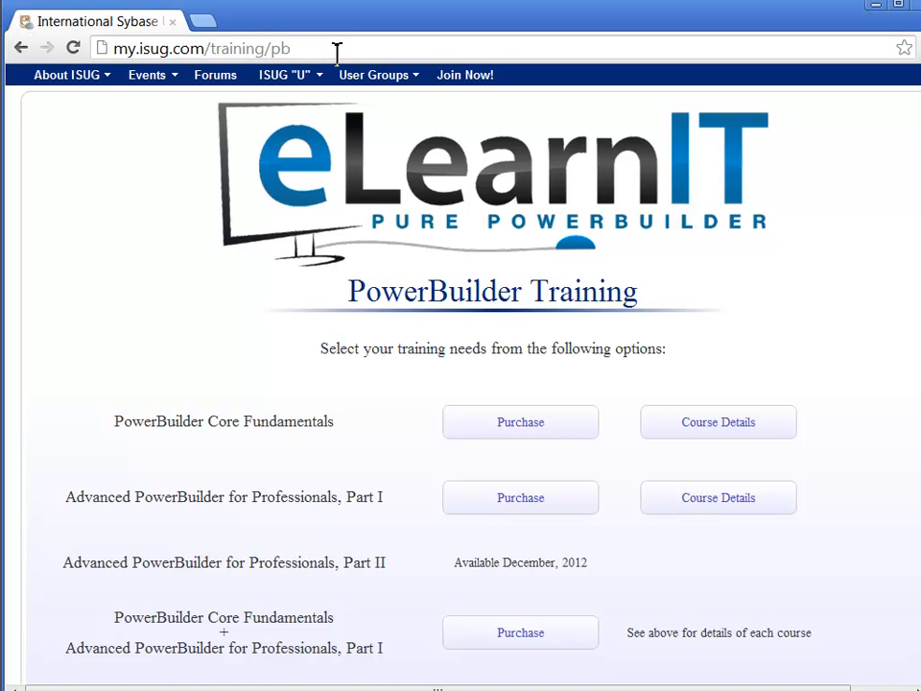